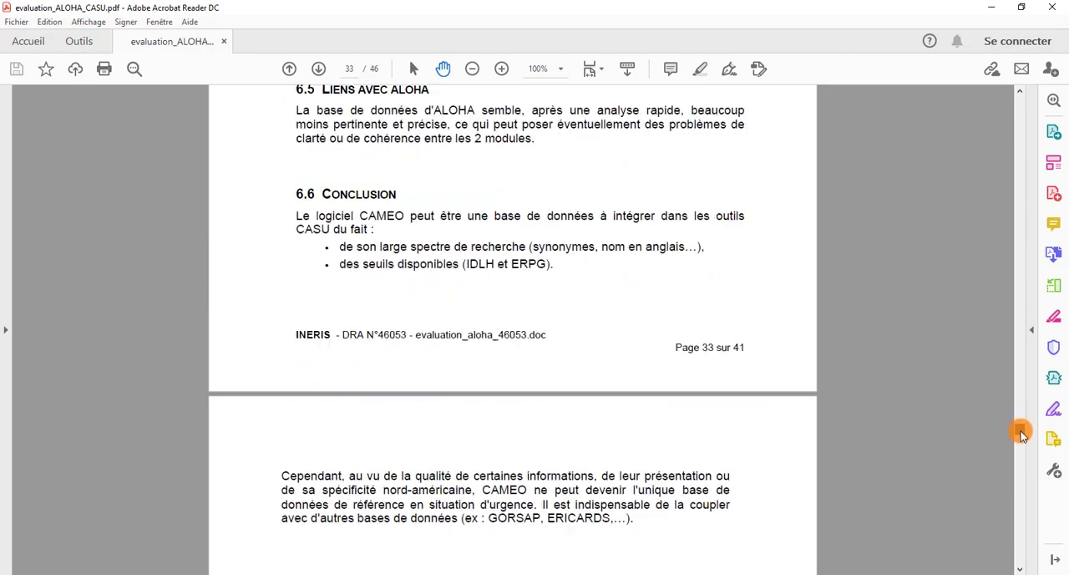
# Read the ALOHA-CAMEO evaluation report from section 6.6 through the final conclusion and the table of positive and negative points
pyautogui.scroll(3, 694, 238)
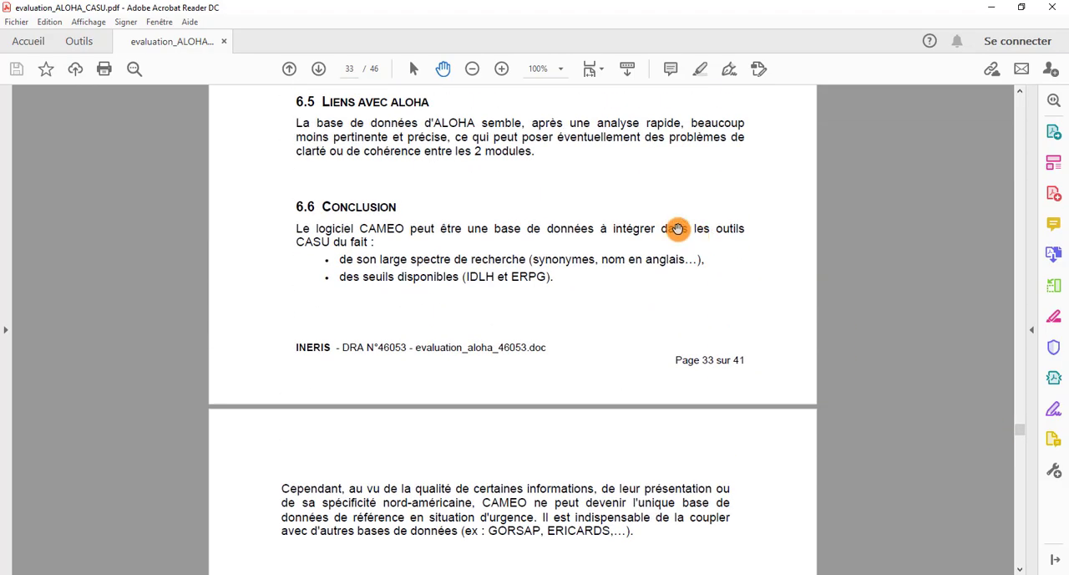
pyautogui.scroll(-2, 694, 225)
pyautogui.scroll(-10, 694, 225)
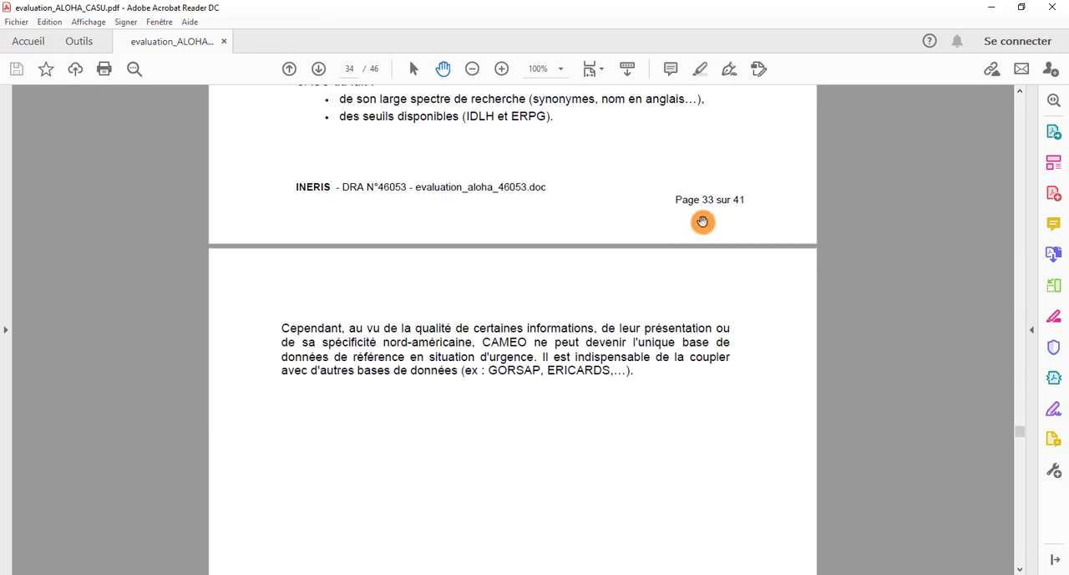
pyautogui.scroll(-9, 714, 207)
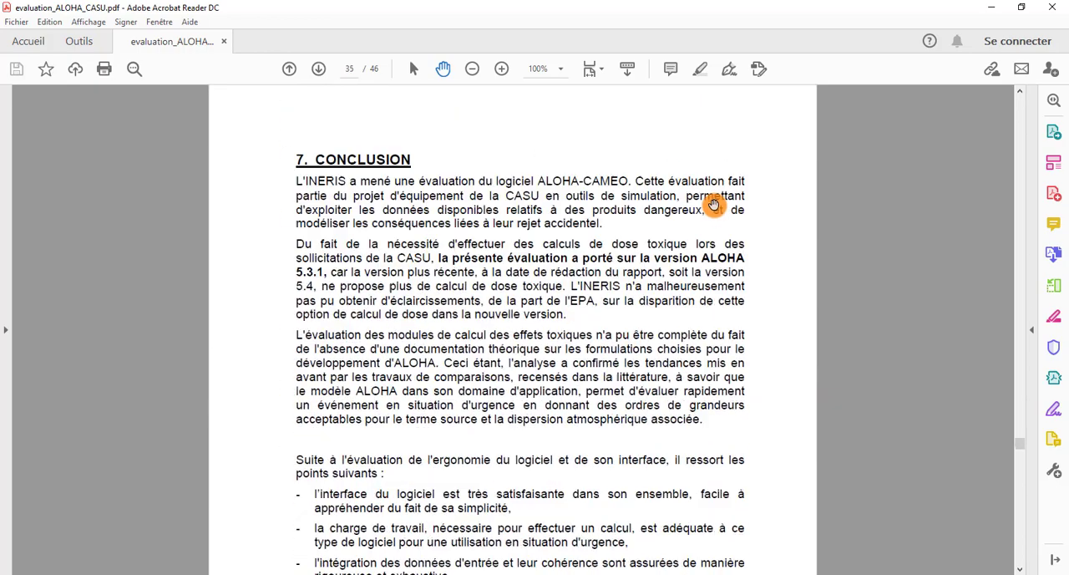
pyautogui.scroll(-4, 745, 208)
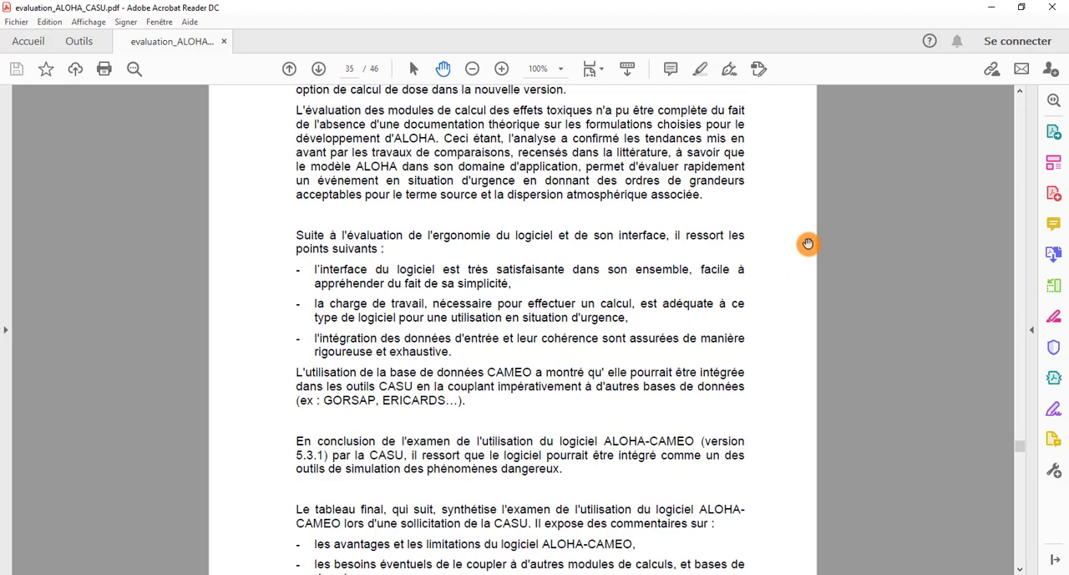
pyautogui.scroll(-2, 808, 244)
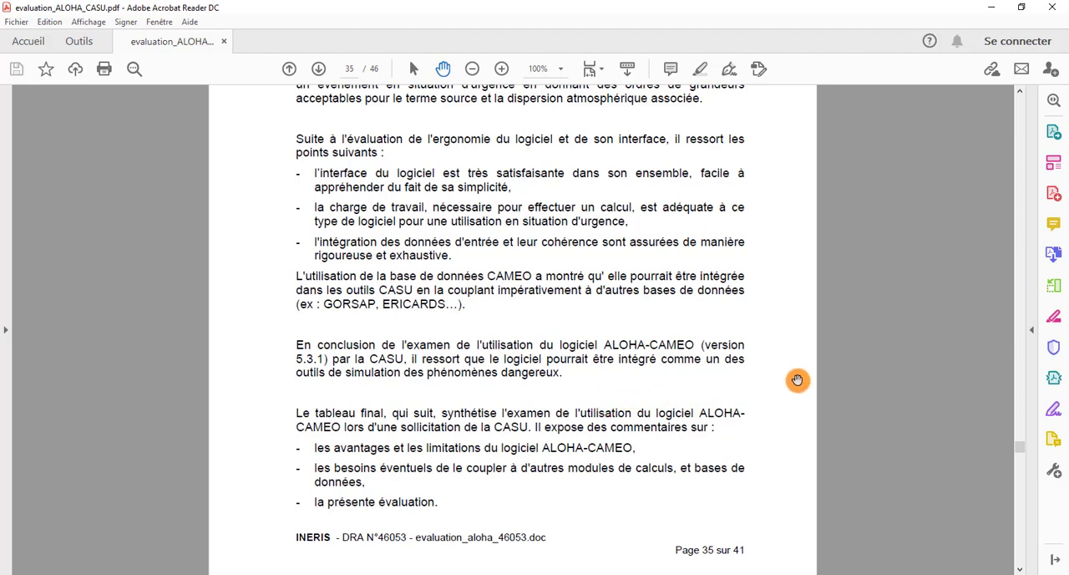
pyautogui.scroll(-7, 798, 380)
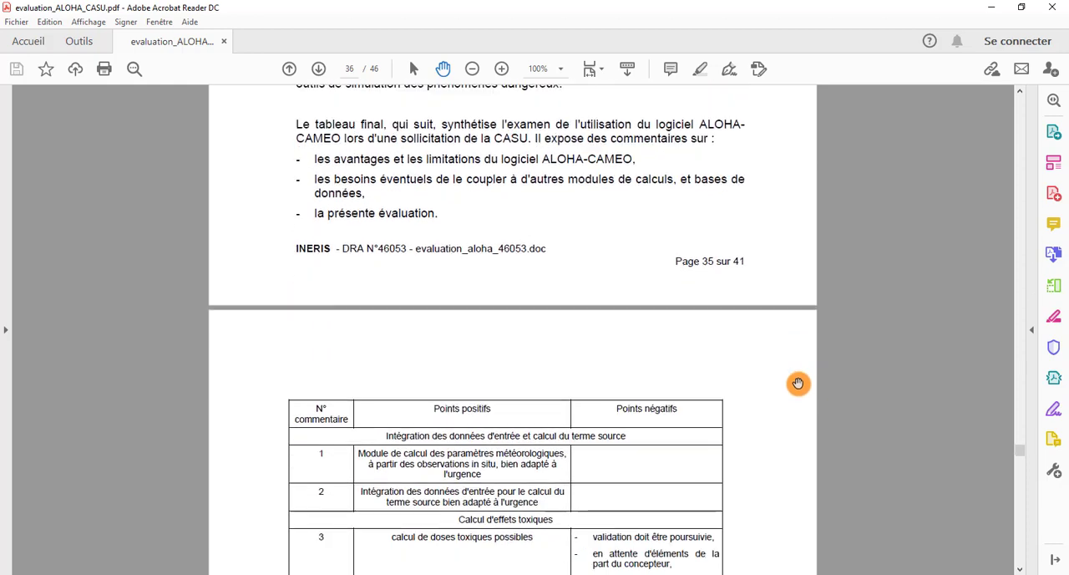
pyautogui.scroll(-5, 798, 382)
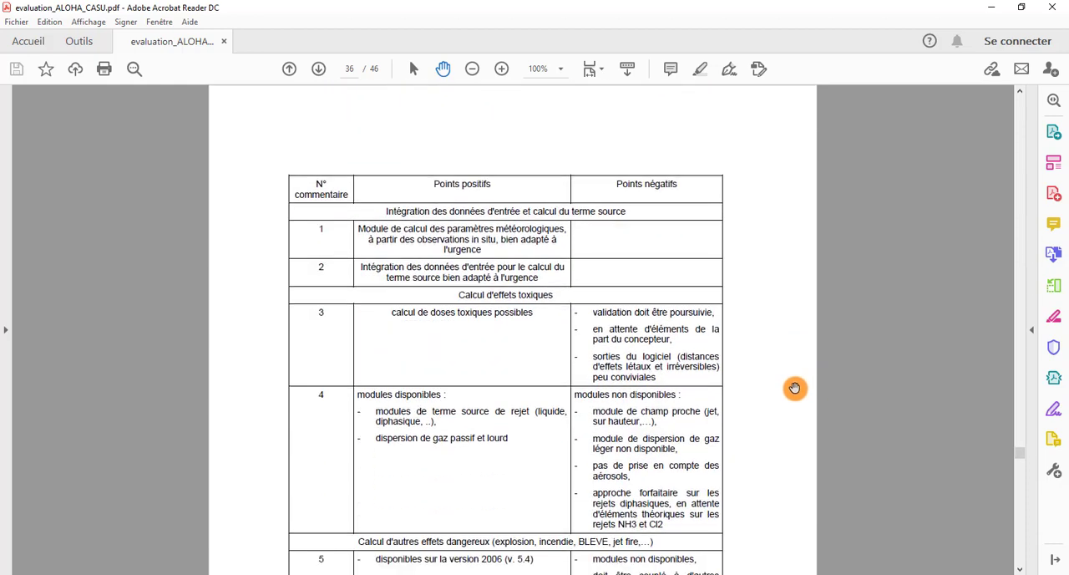
pyautogui.scroll(-1, 794, 388)
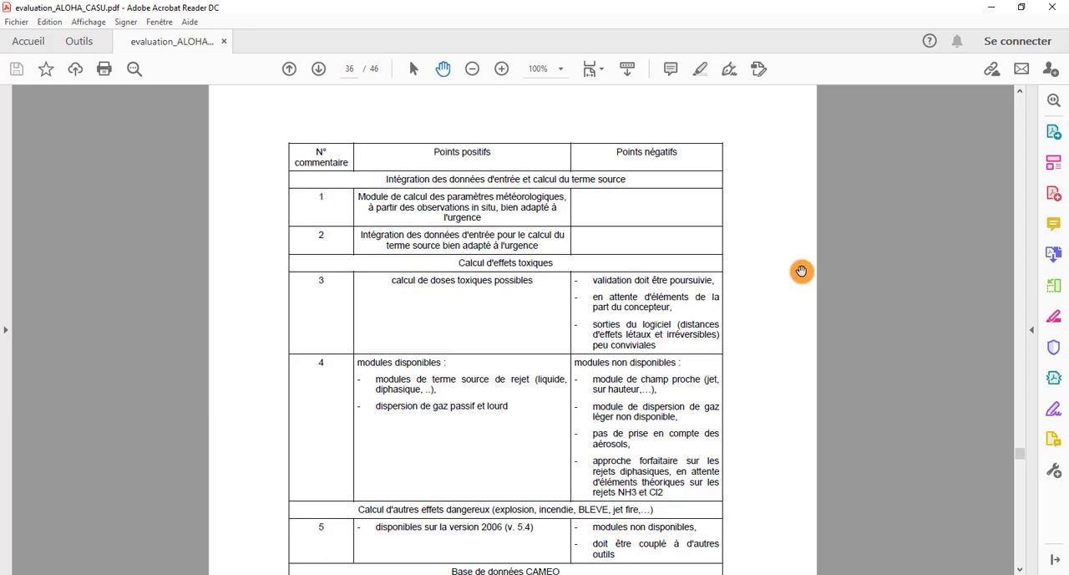
pyautogui.scroll(-5, 801, 271)
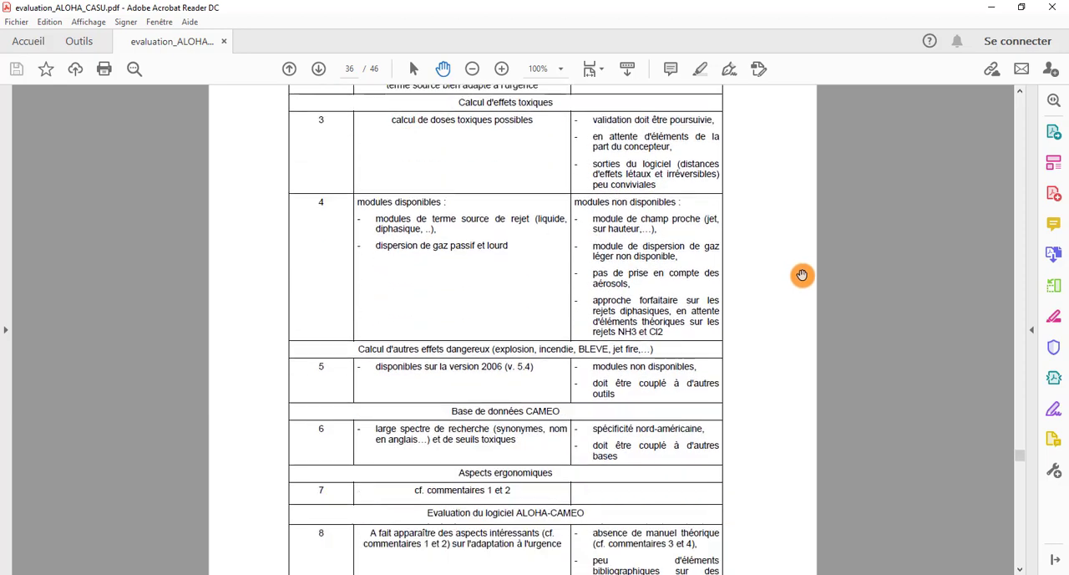
pyautogui.scroll(-10, 802, 275)
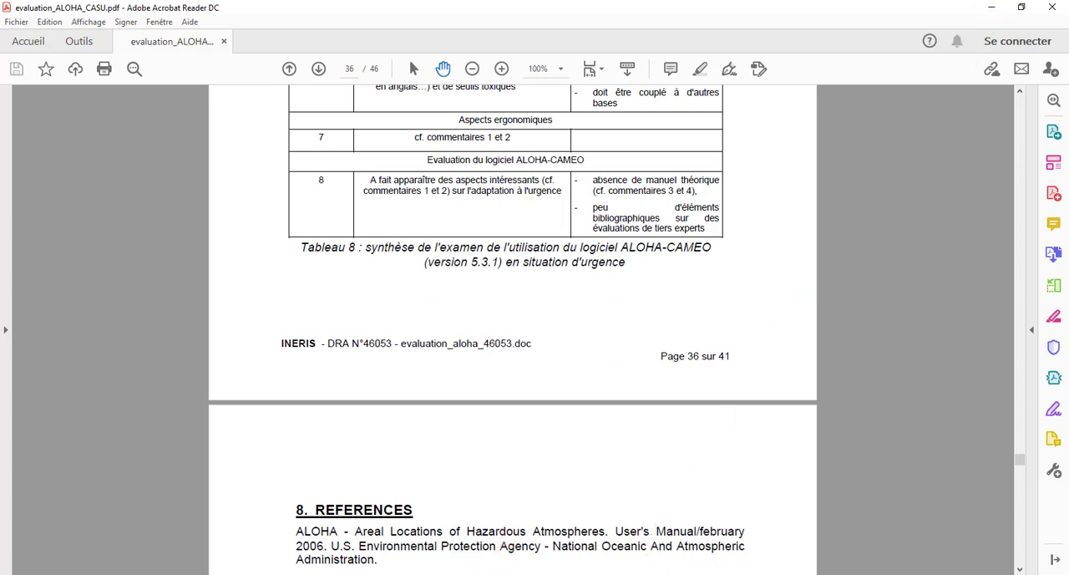
# Switch to the browser and open the ALOHA software page from EPA's CAMEO page to view its download section
pyautogui.click(448, 573)
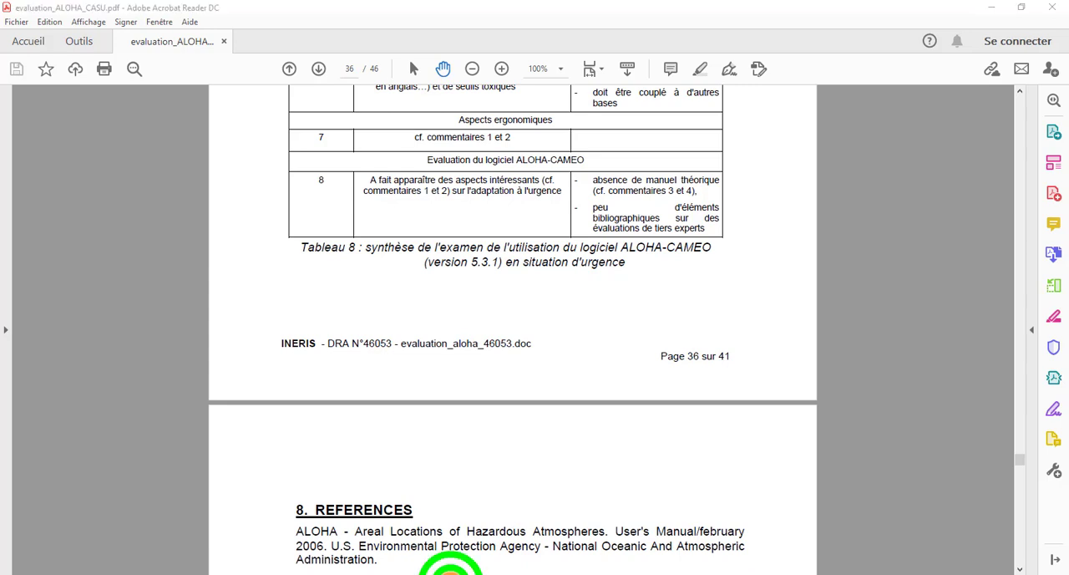
pyautogui.click(516, 543)
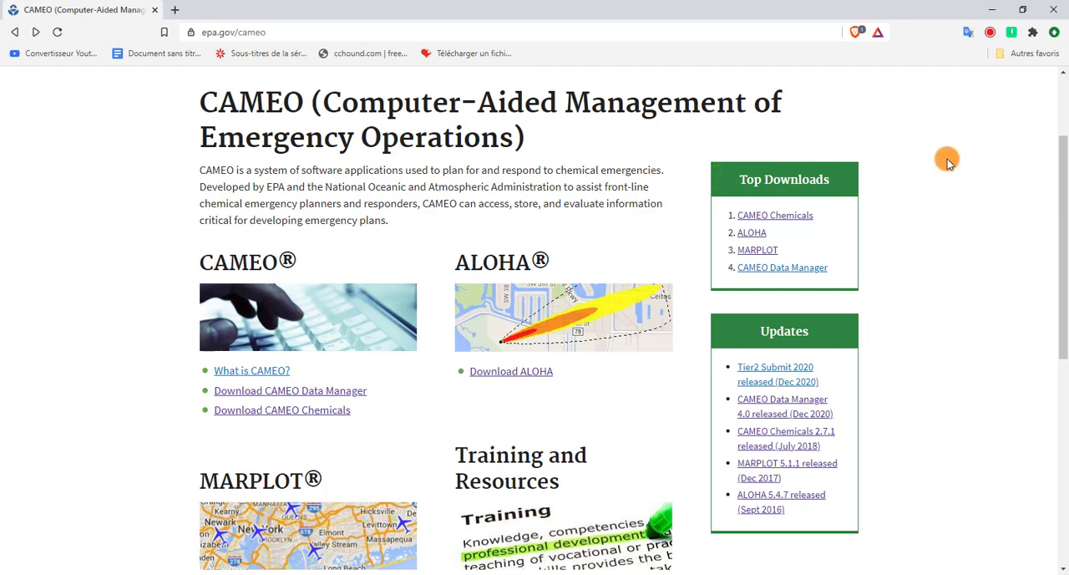
pyautogui.scroll(-1, 947, 162)
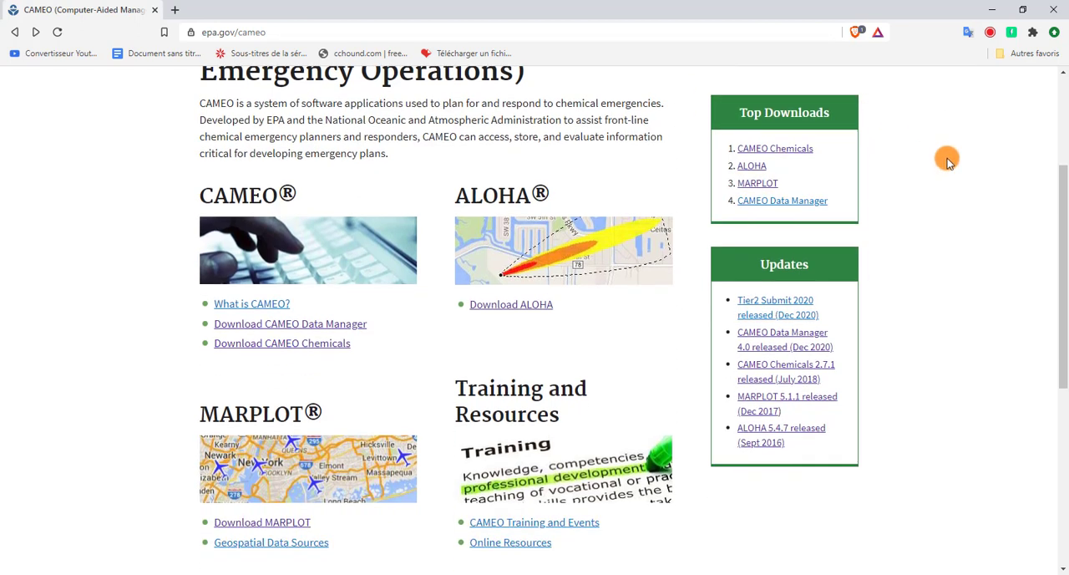
pyautogui.scroll(-1, 947, 161)
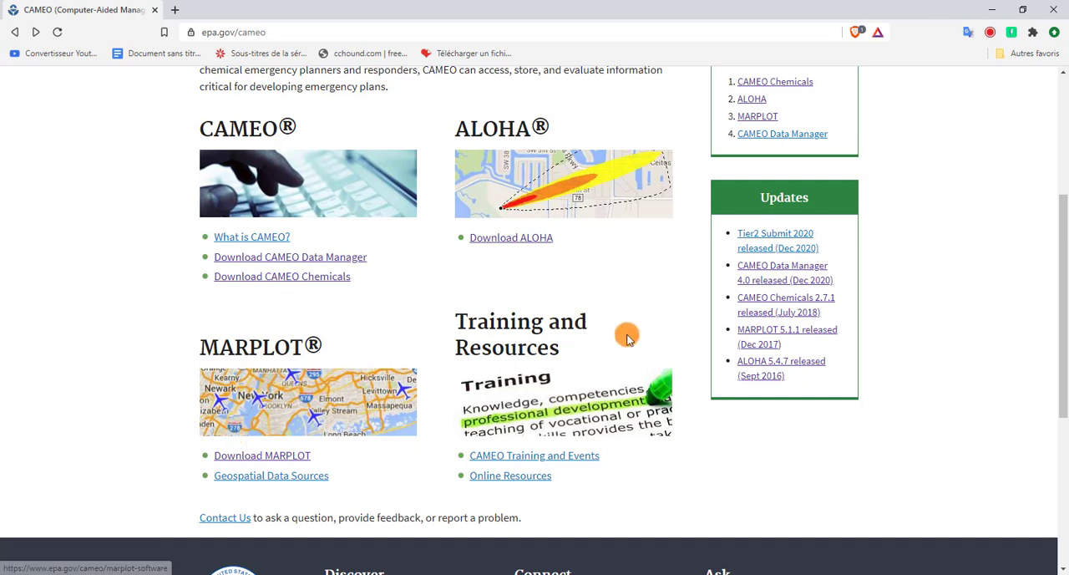
pyautogui.click(523, 243)
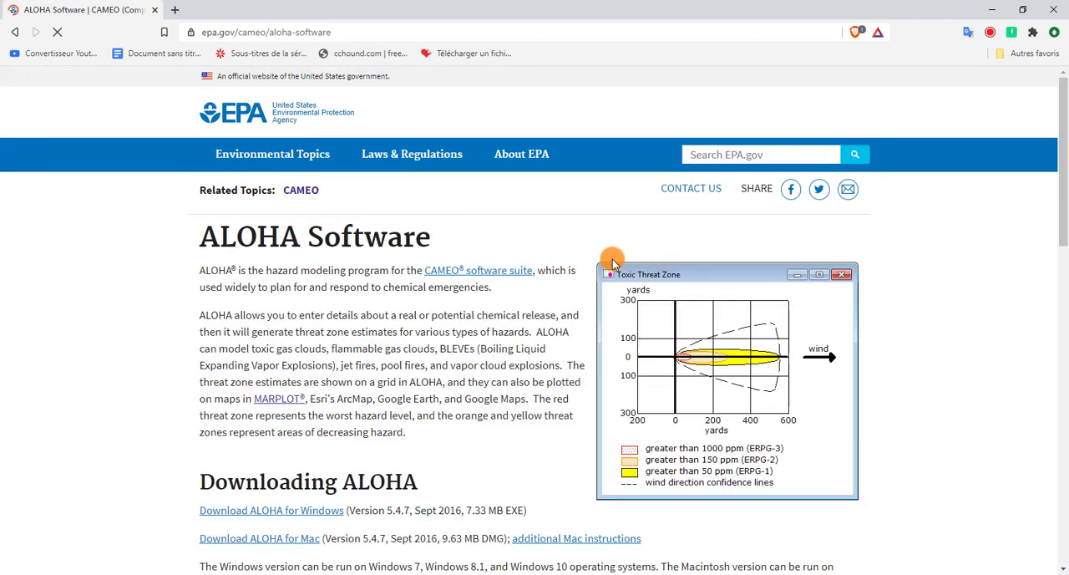
pyautogui.scroll(-2, 514, 254)
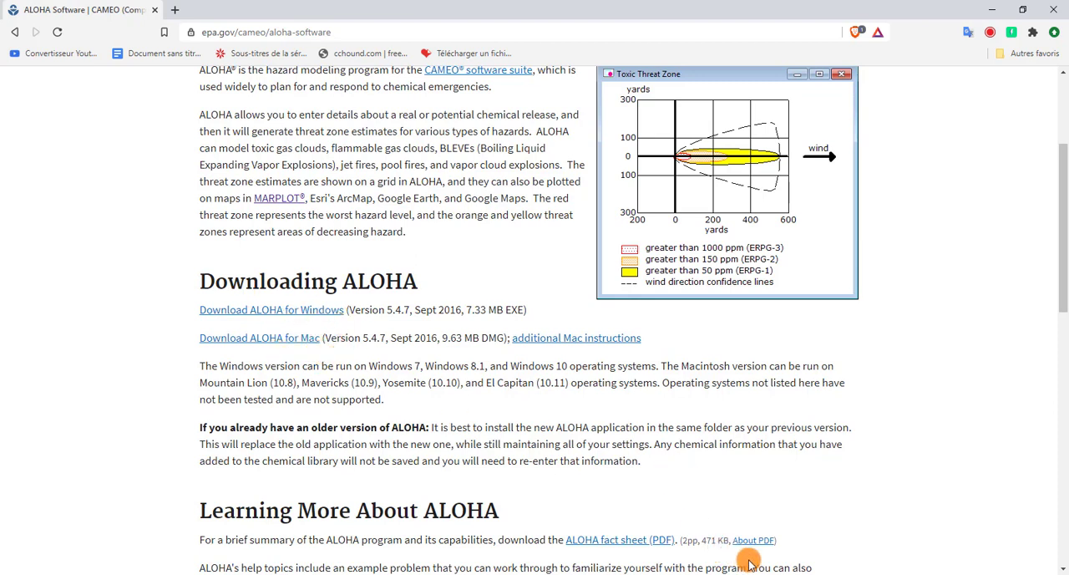
# Switch to ALOHA 5.4.7, acknowledge its limitations notice and move the Text Summary window slightly upward
pyautogui.click(603, 573)
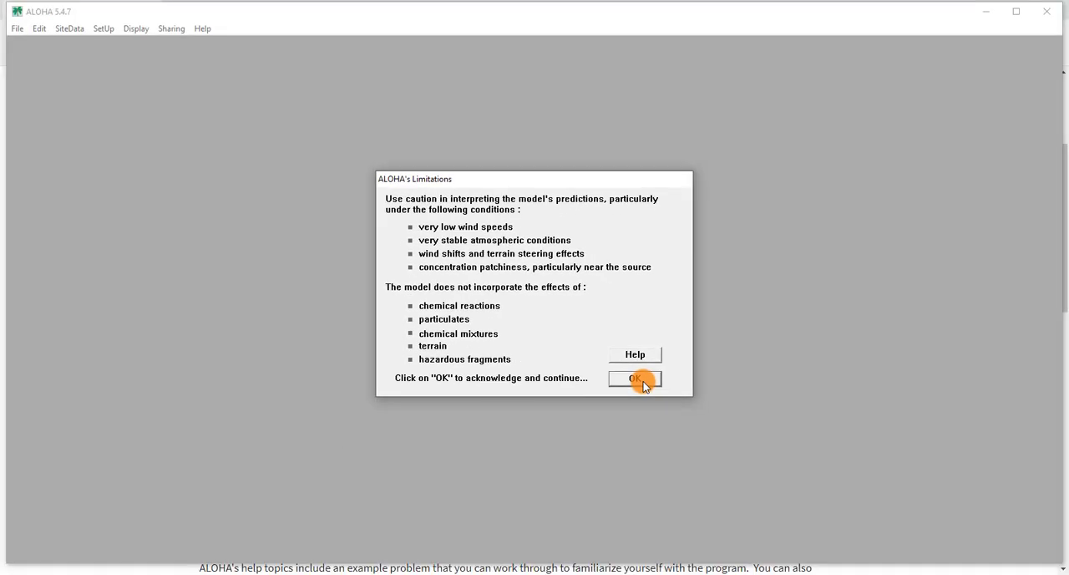
pyautogui.click(637, 380)
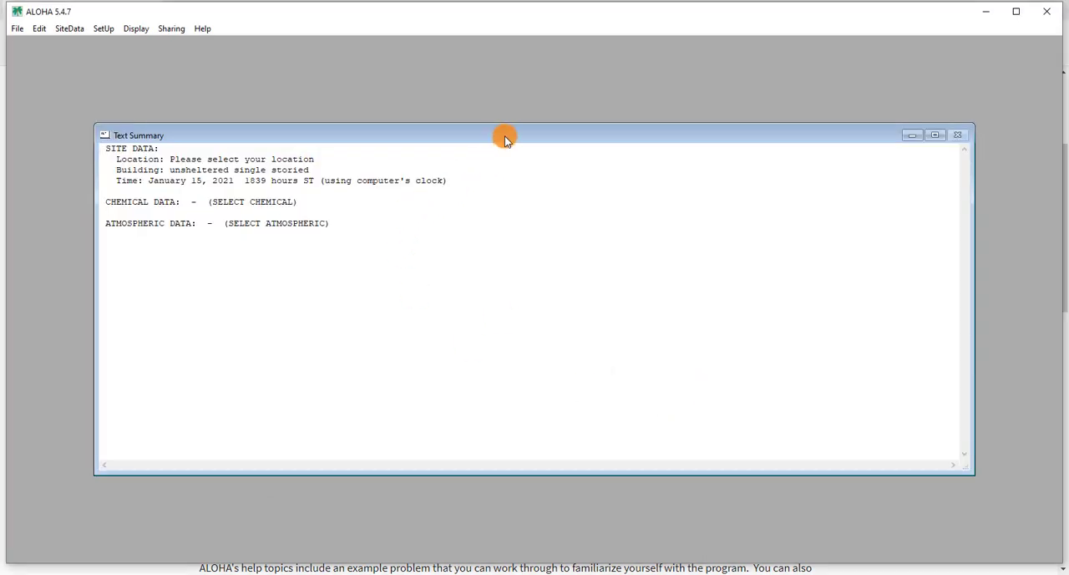
pyautogui.moveTo(502, 137); pyautogui.dragTo(495, 114)
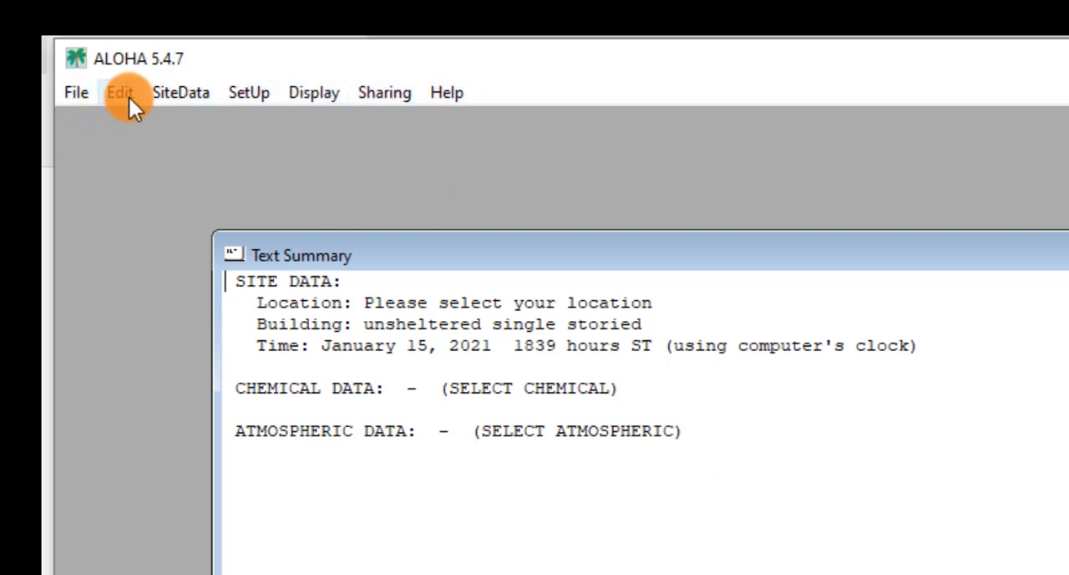
# Set the site location to ABERDEEN, MARYLAND, after viewing the form for adding a custom location and cancelling it
pyautogui.click(197, 90)
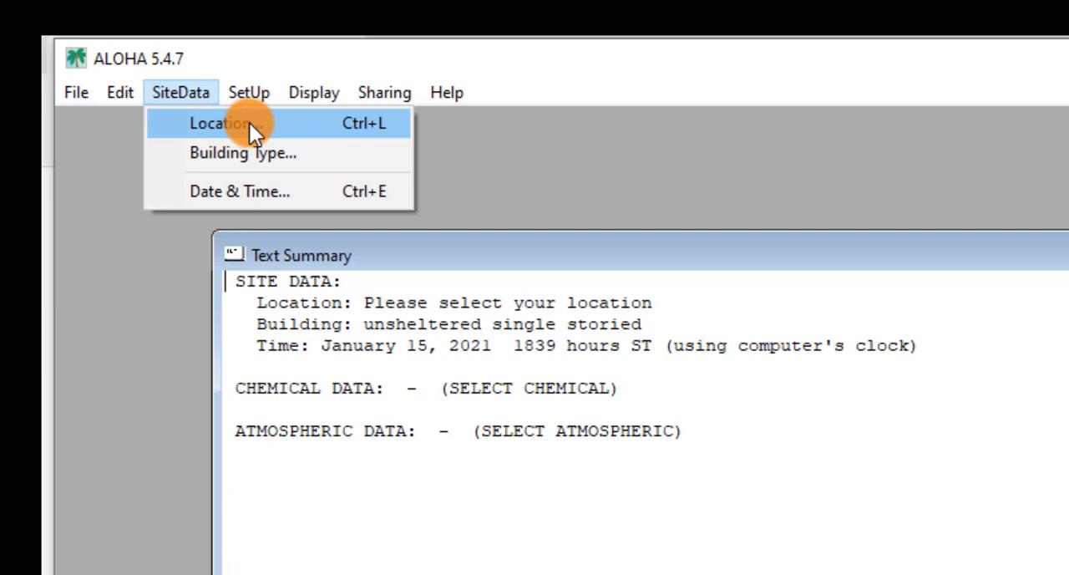
pyautogui.click(310, 124)
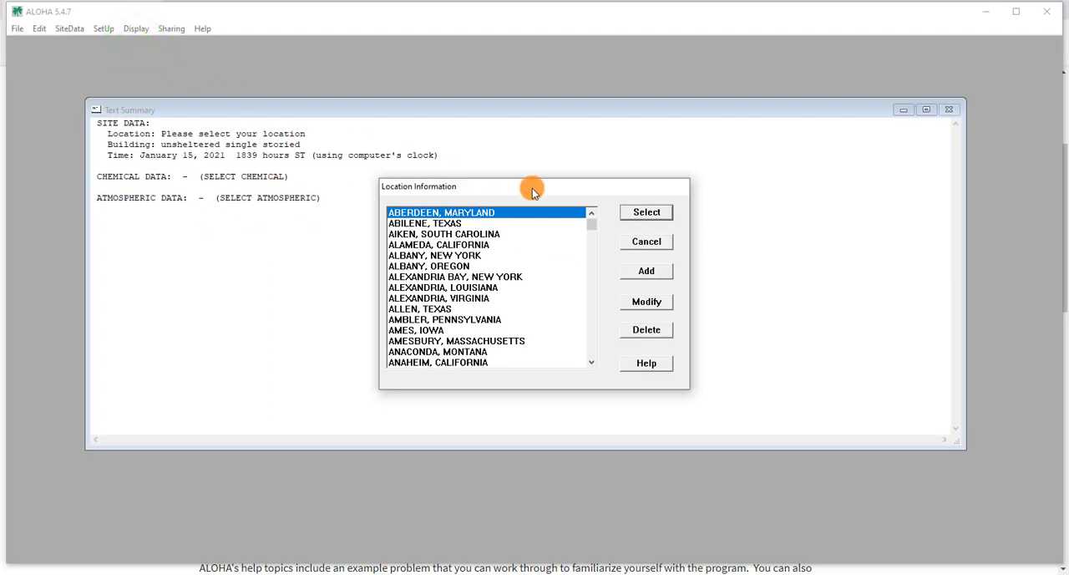
pyautogui.moveTo(550, 189); pyautogui.dragTo(543, 148)
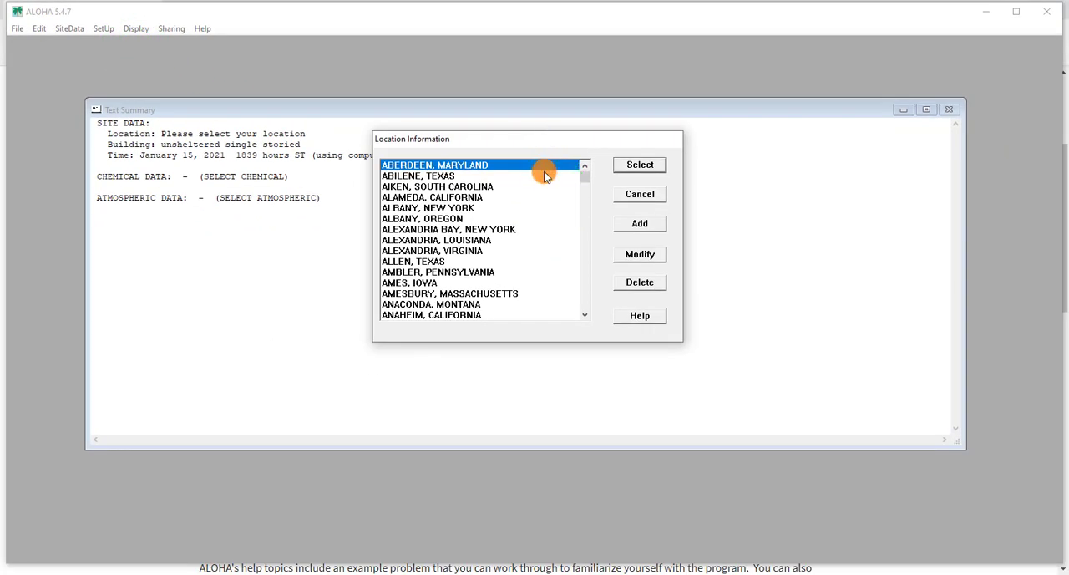
pyautogui.click(588, 183)
pyautogui.moveTo(587, 183)
pyautogui.mouseDown()
pyautogui.moveTo(583, 291)
pyautogui.moveTo(588, 177)
pyautogui.mouseUp()
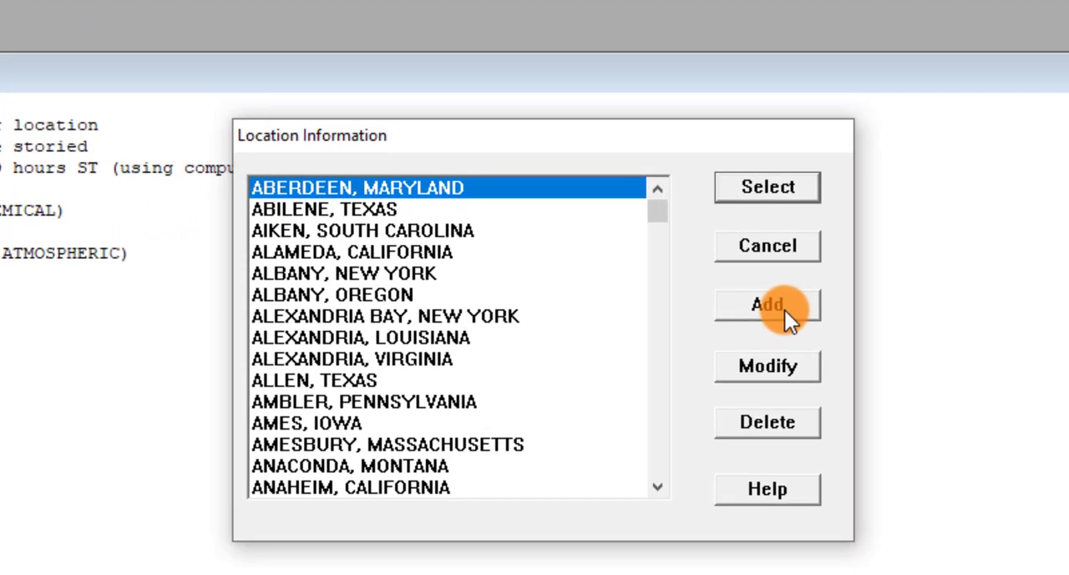
pyautogui.click(737, 278)
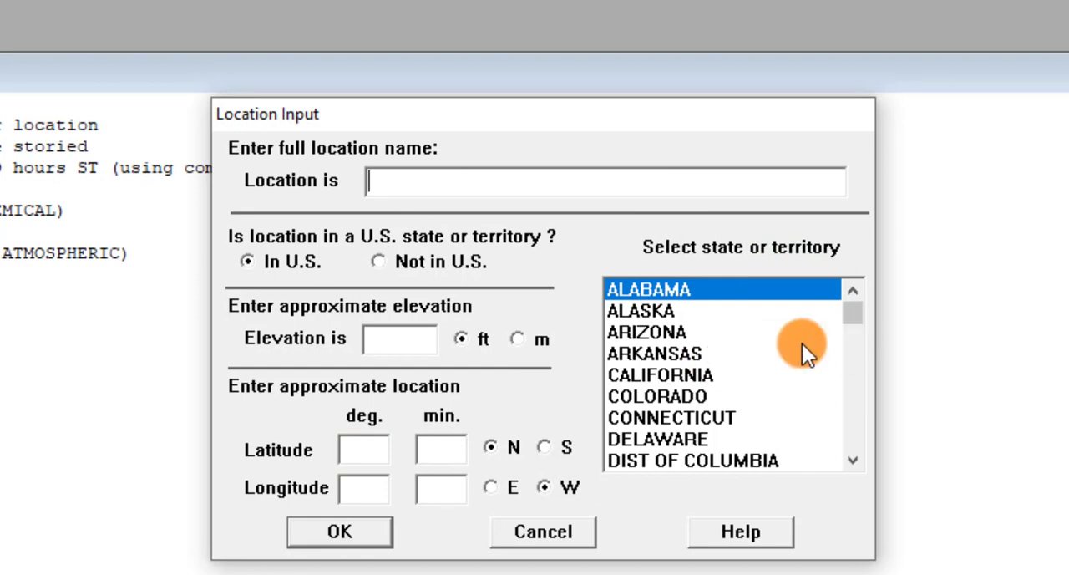
pyautogui.click(541, 531)
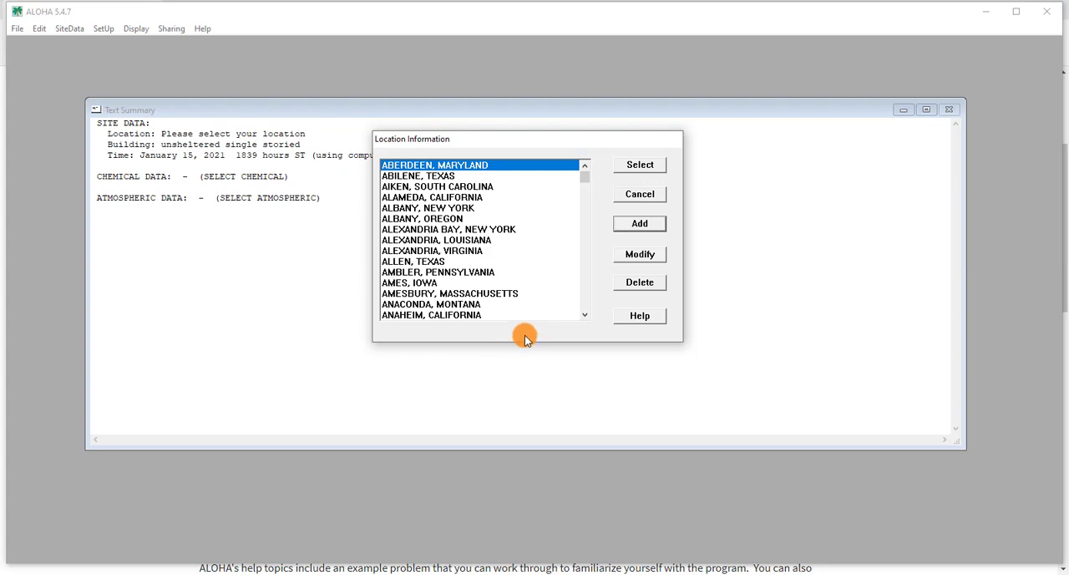
pyautogui.click(645, 165)
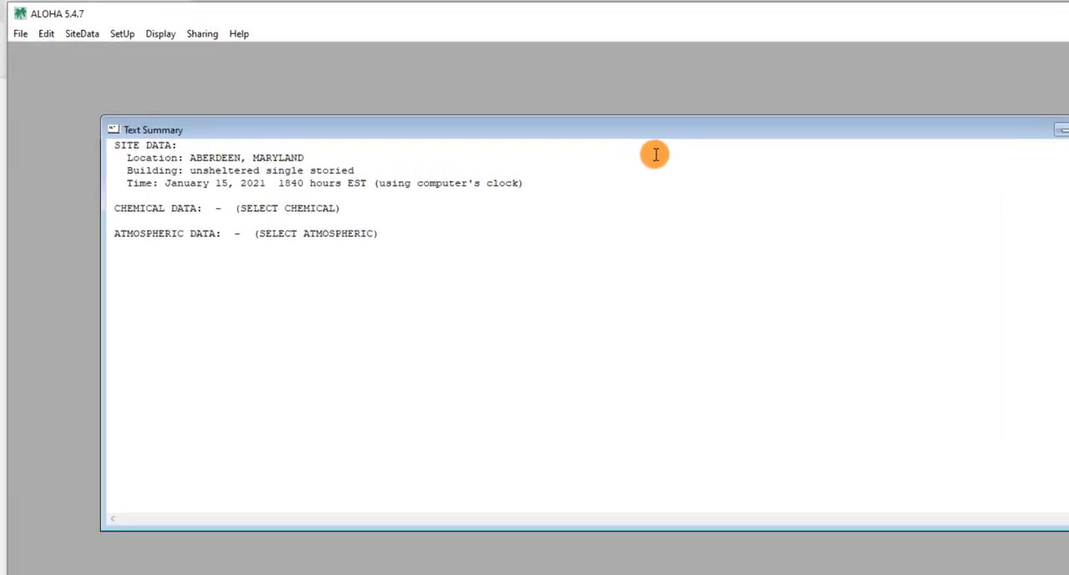
# Set the infiltration building type to Double storied building with Unsheltered surroundings
pyautogui.click(137, 55)
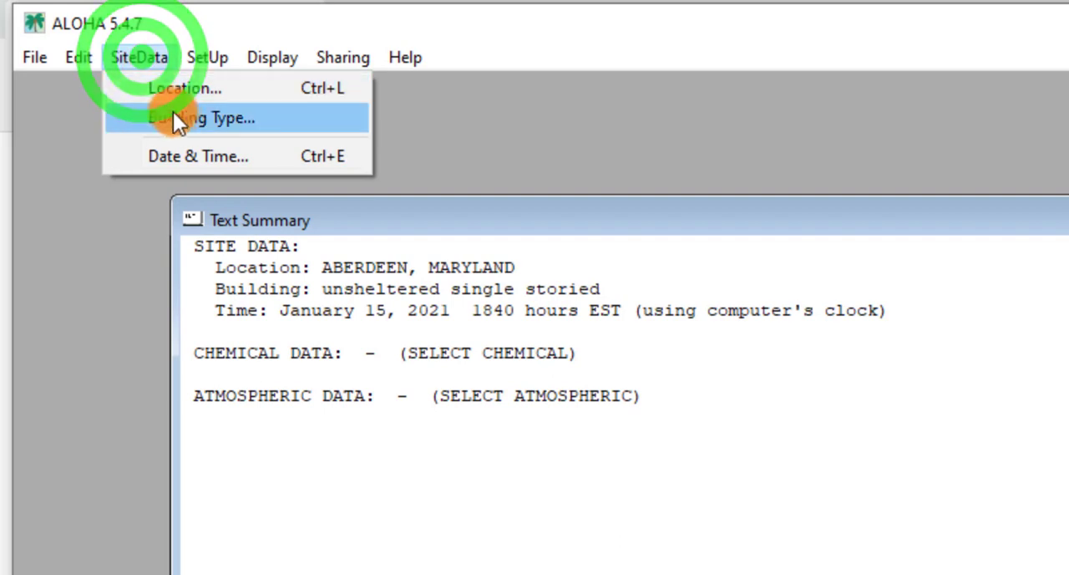
pyautogui.click(309, 117)
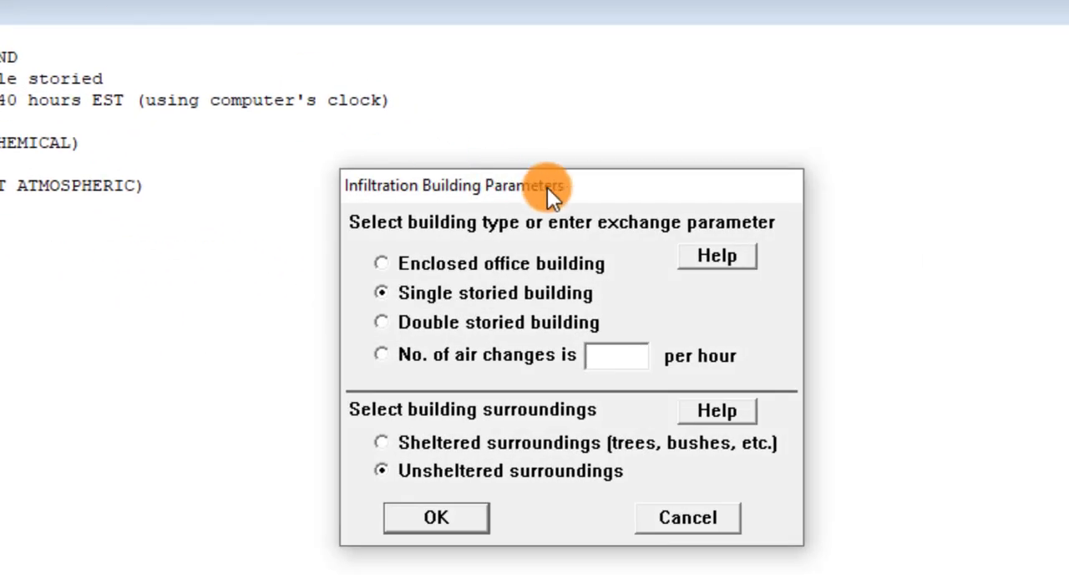
pyautogui.moveTo(605, 192); pyautogui.dragTo(612, 63)
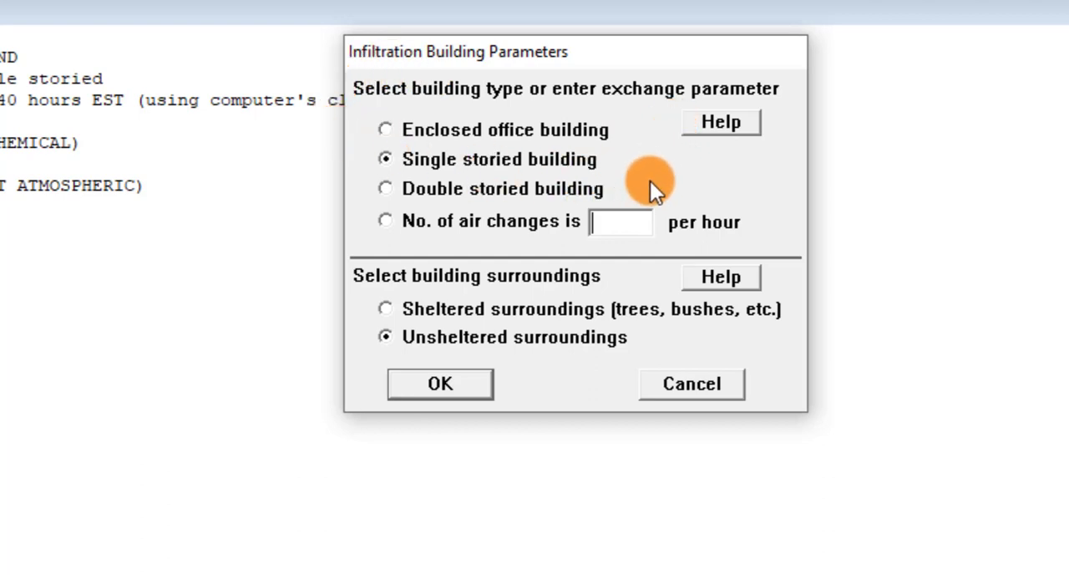
pyautogui.click(390, 196)
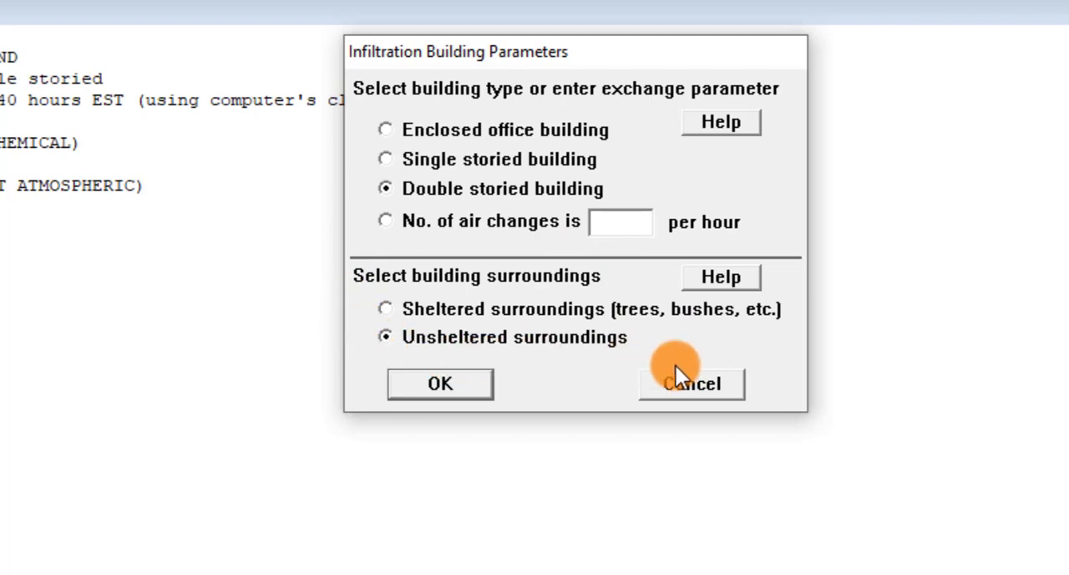
pyautogui.click(465, 381)
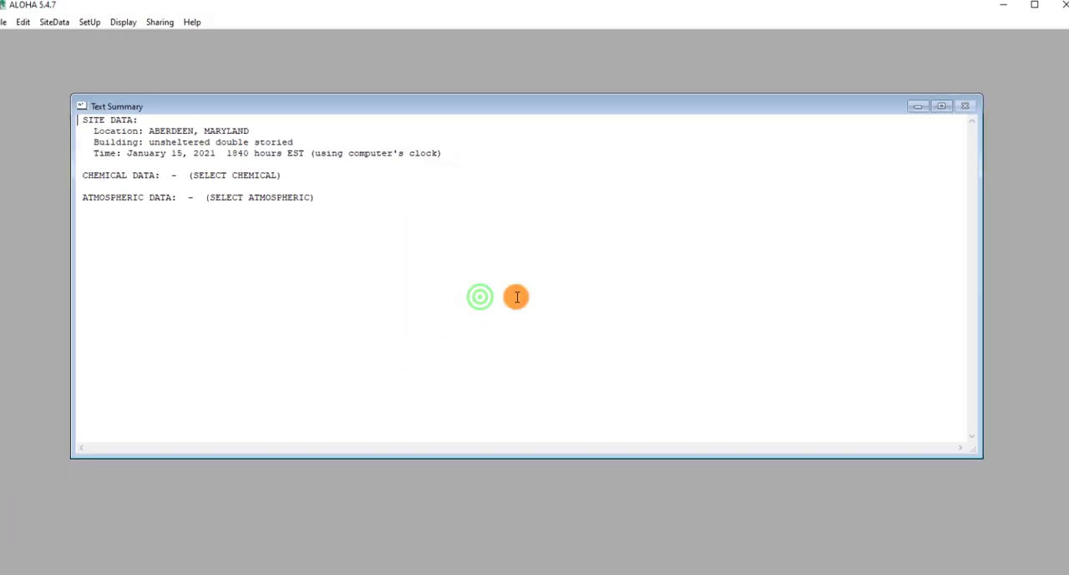
# Confirm the computer's internal clock as the source of the model's date and time
pyautogui.click(70, 28)
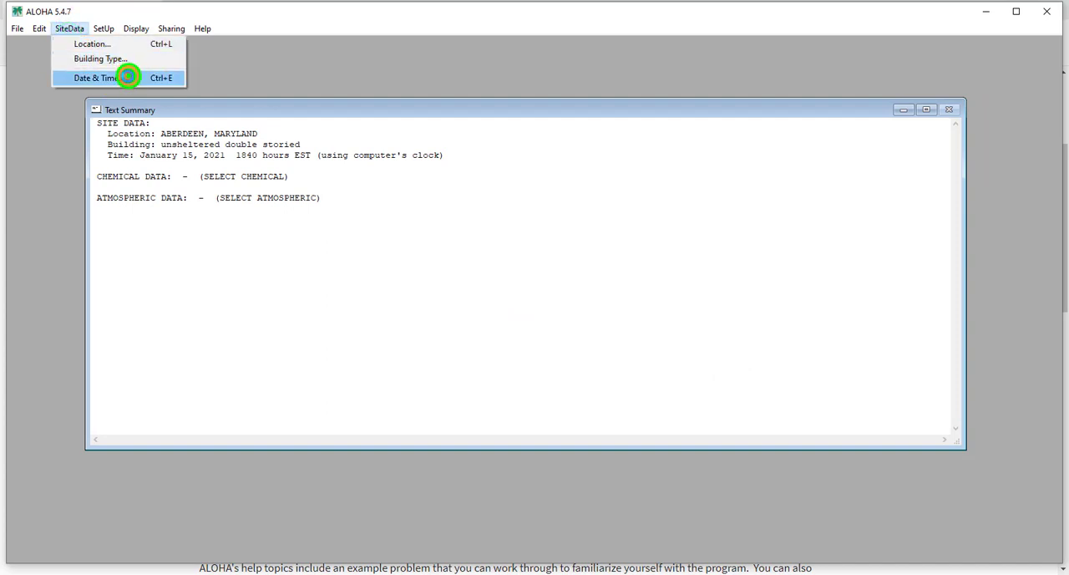
pyautogui.click(125, 76)
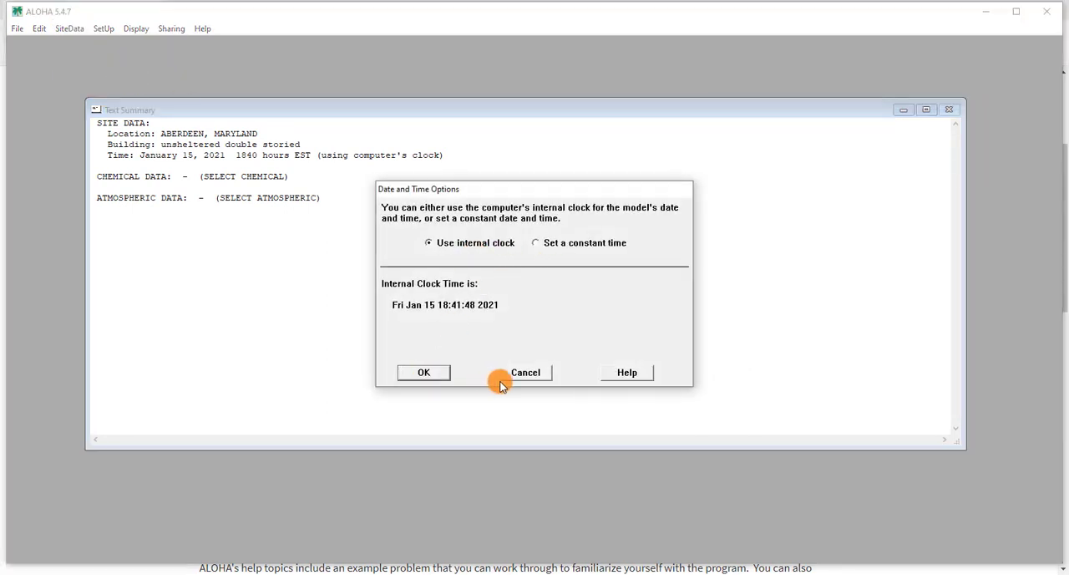
pyautogui.click(444, 377)
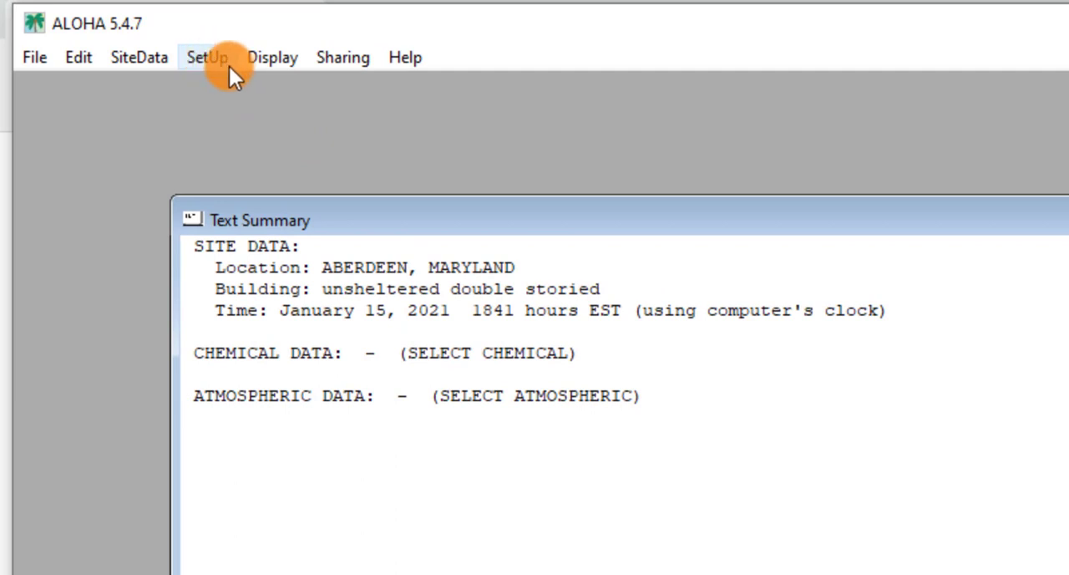
# Confirm "Let ALOHA decide" as the spreading algorithm for downwind dispersion in the calculation options
pyautogui.click(225, 64)
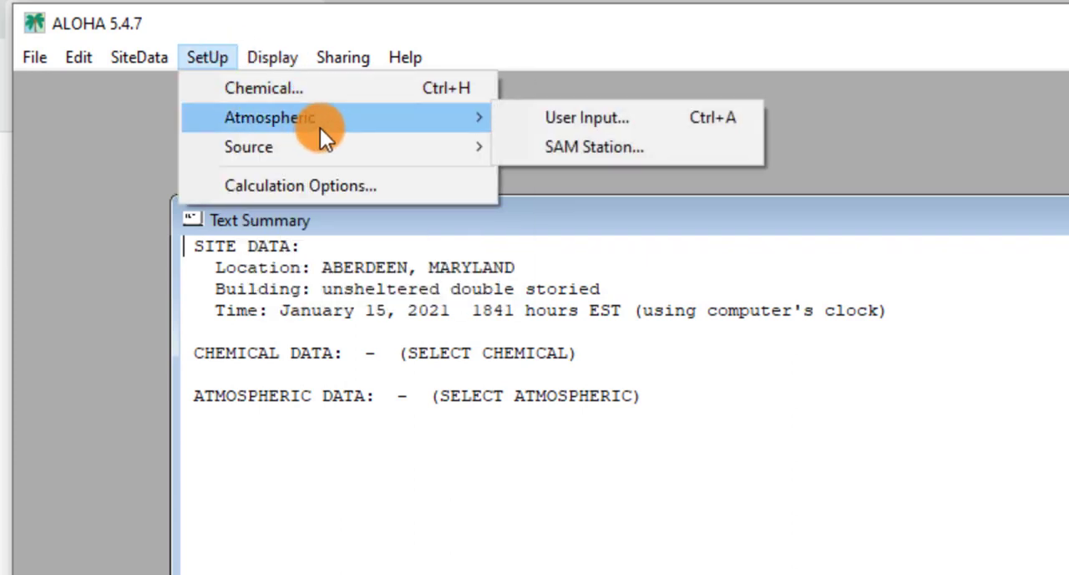
pyautogui.moveTo(320, 149)
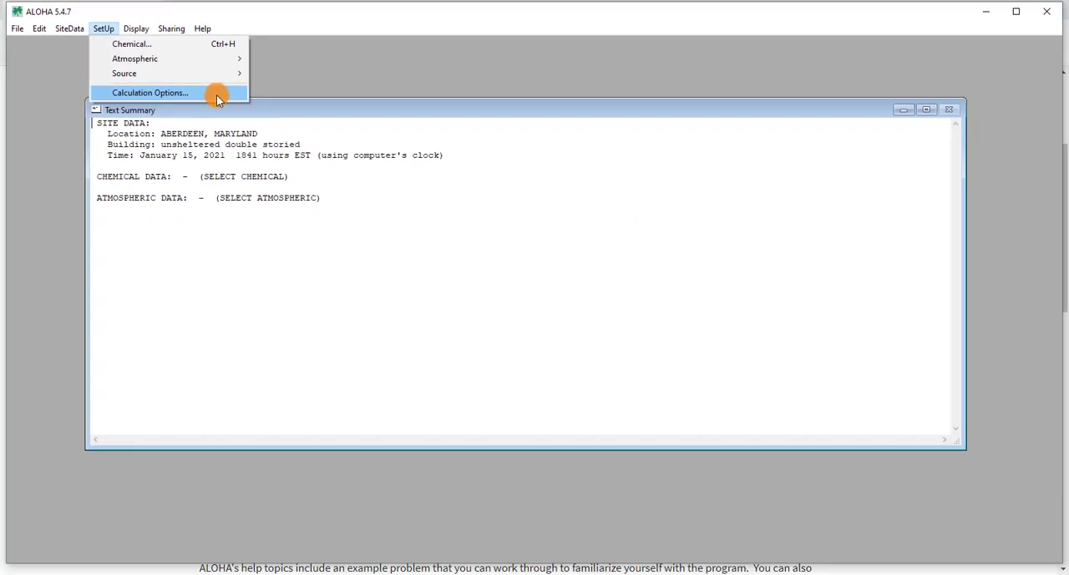
pyautogui.click(217, 94)
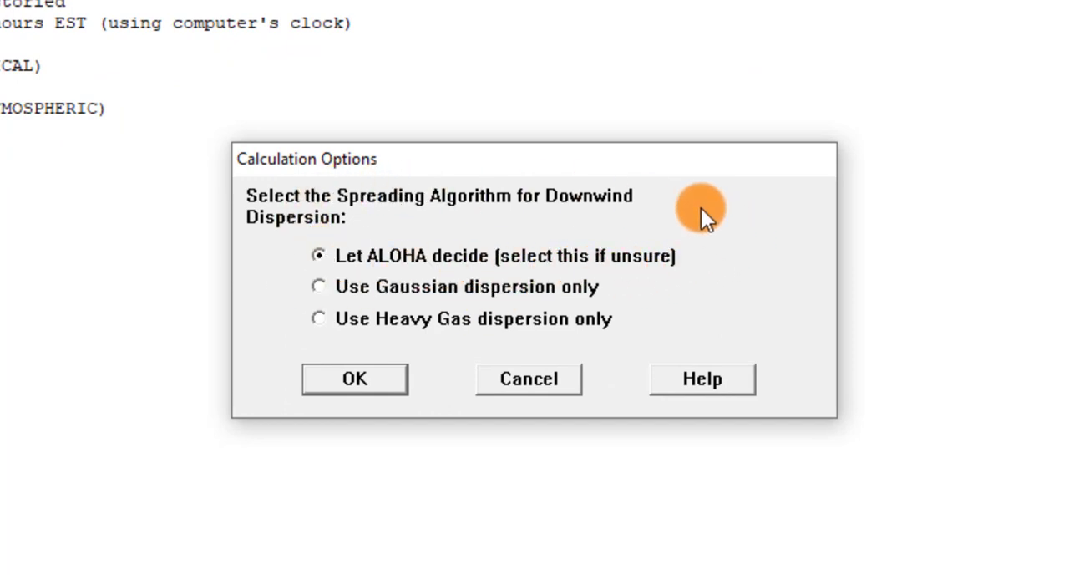
pyautogui.click(357, 377)
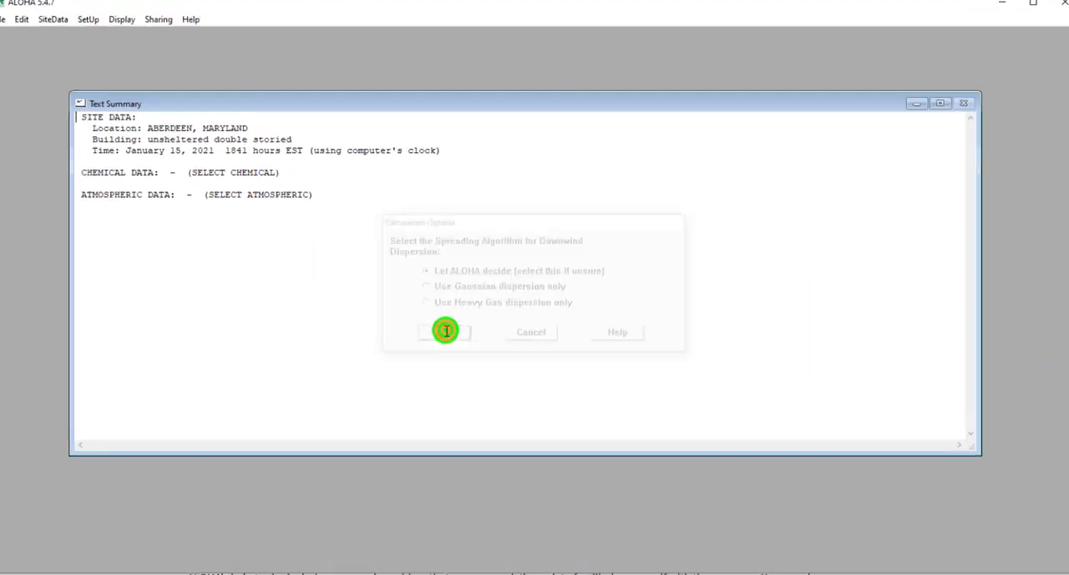
# Set the output units in the display options to Metric units
pyautogui.click(111, 21)
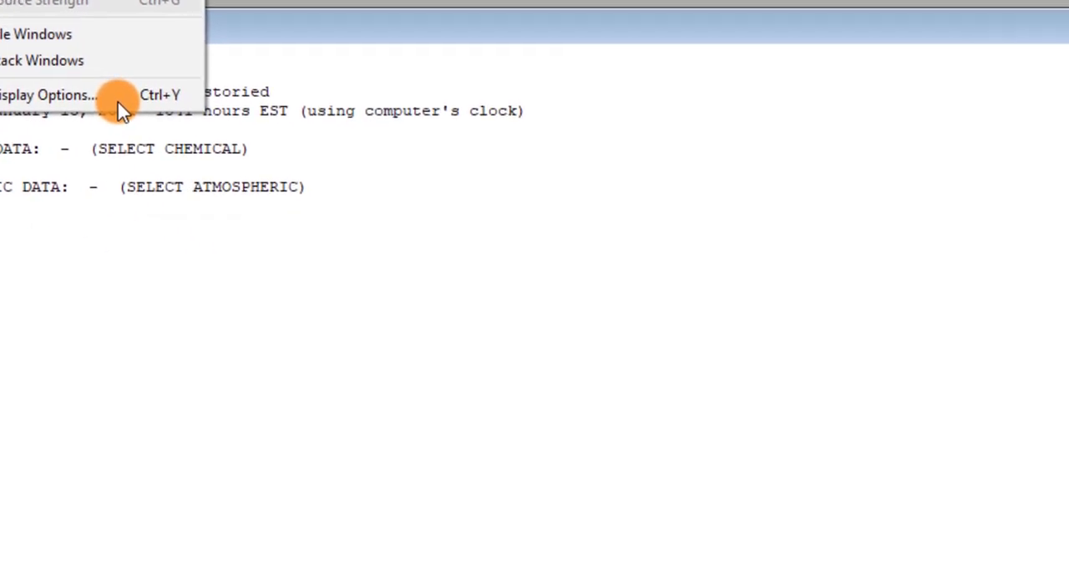
pyautogui.click(383, 265)
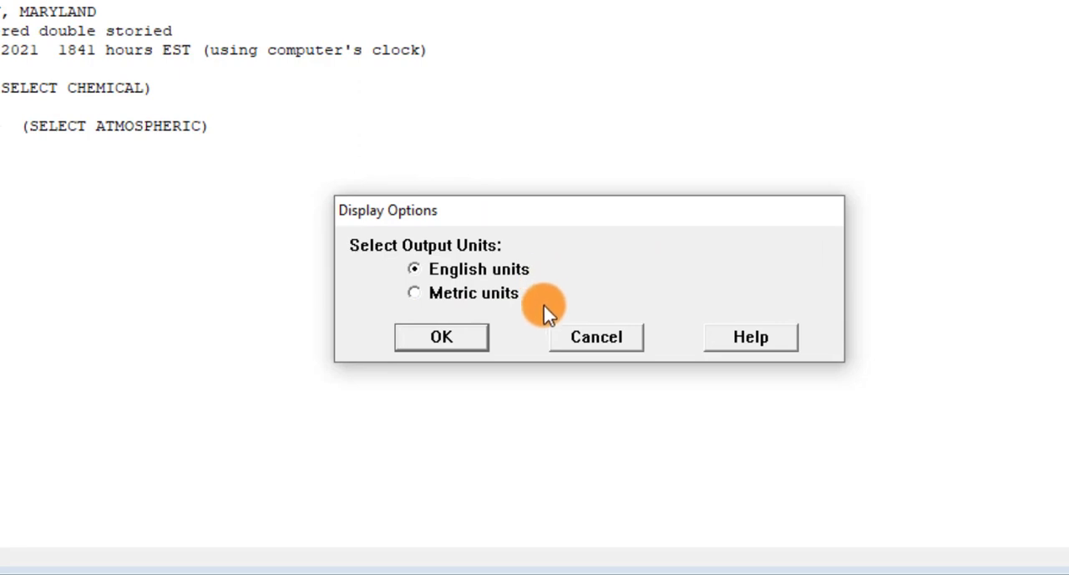
pyautogui.click(416, 294)
pyautogui.click(477, 341)
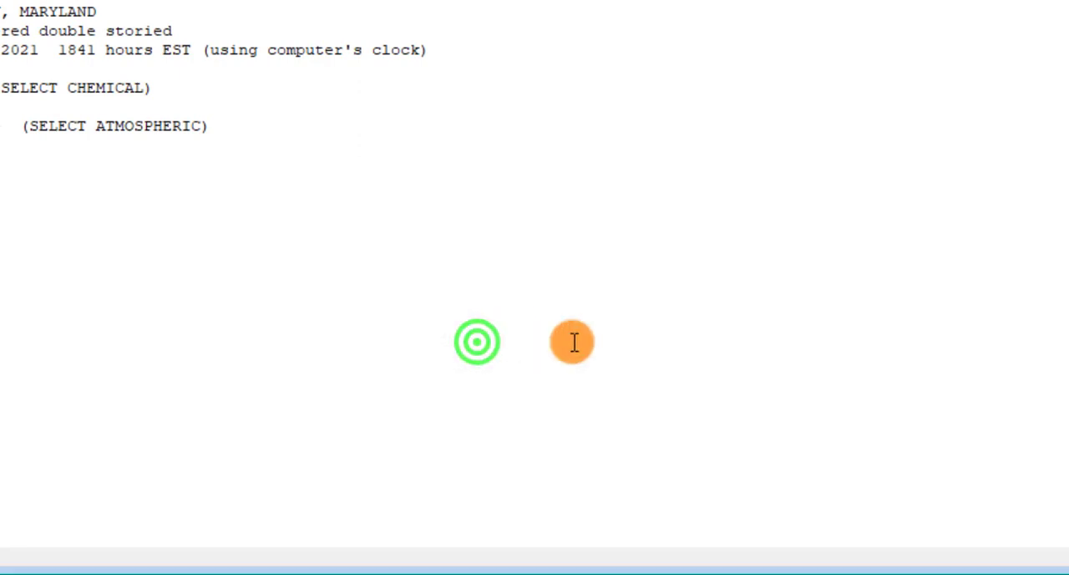
pyautogui.moveTo(161, 31)
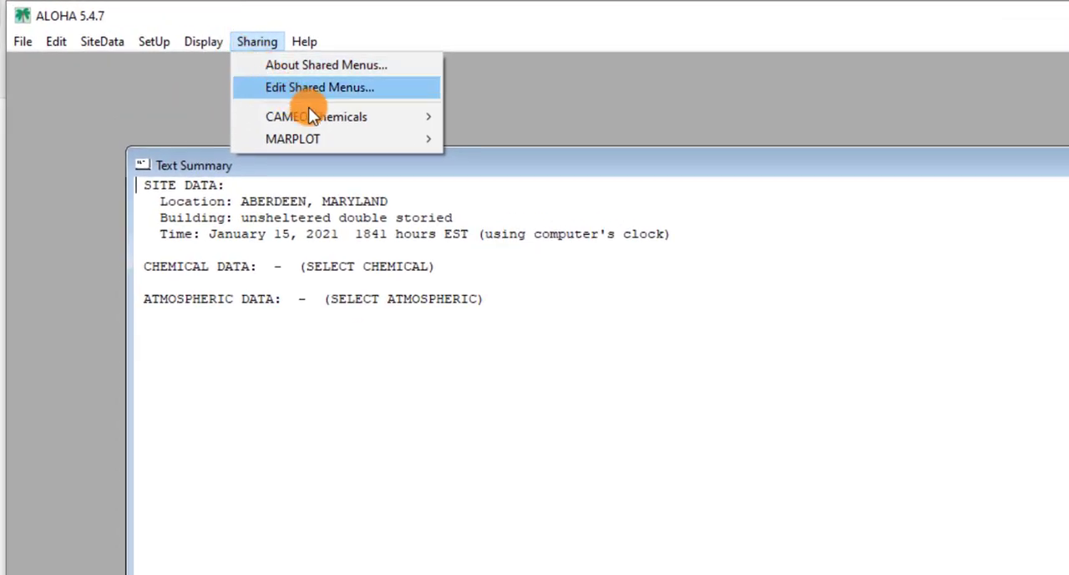
pyautogui.moveTo(332, 118)
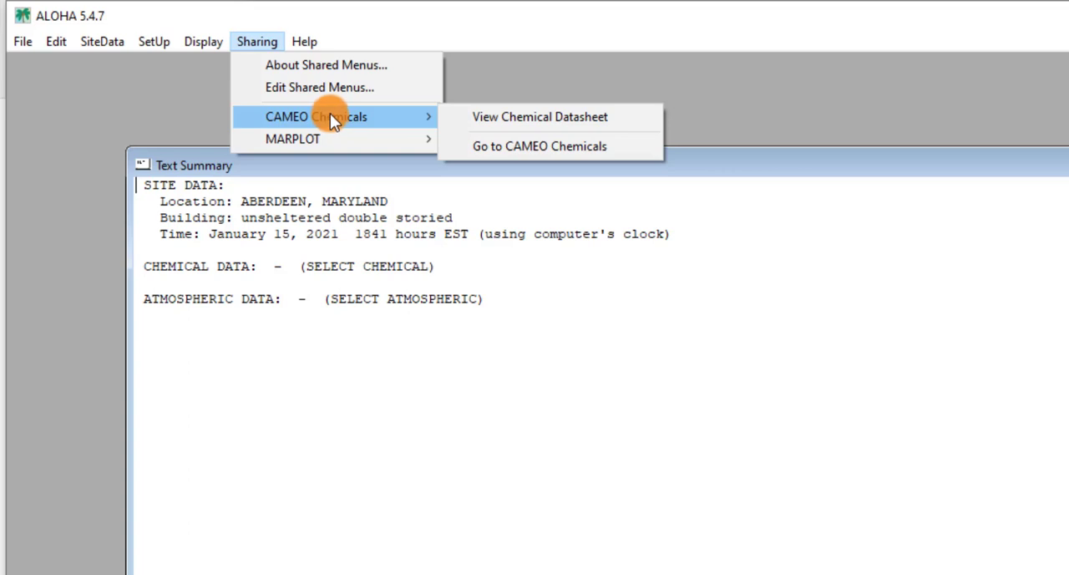
pyautogui.moveTo(315, 138)
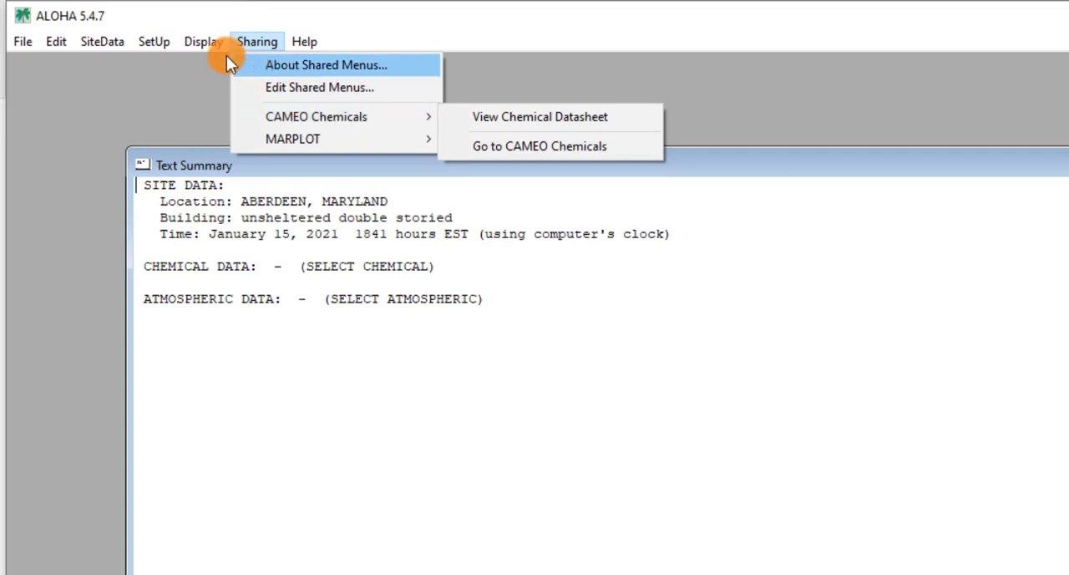
pyautogui.moveTo(28, 45)
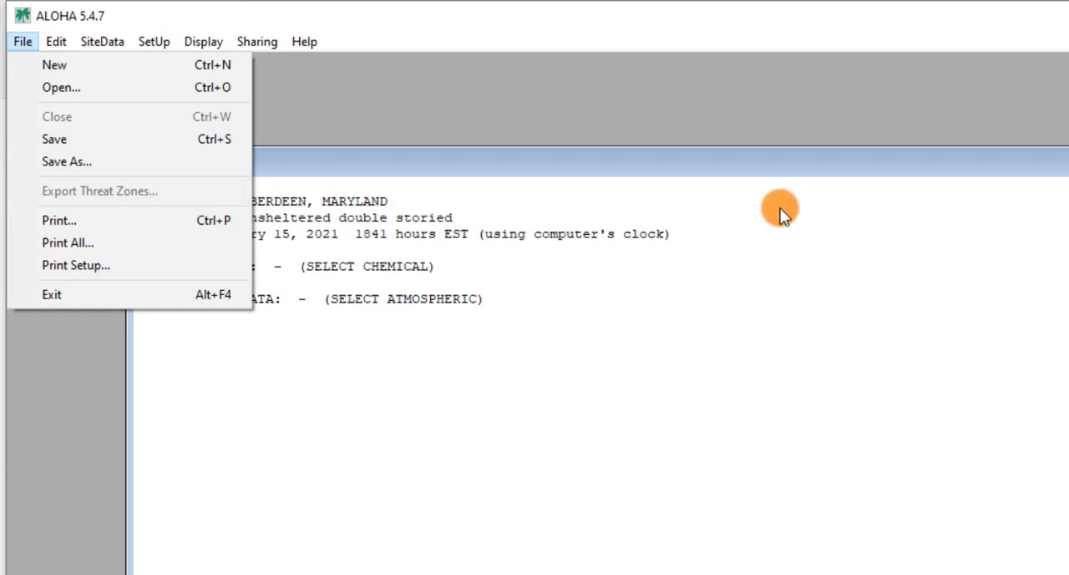
pyautogui.click(756, 167)
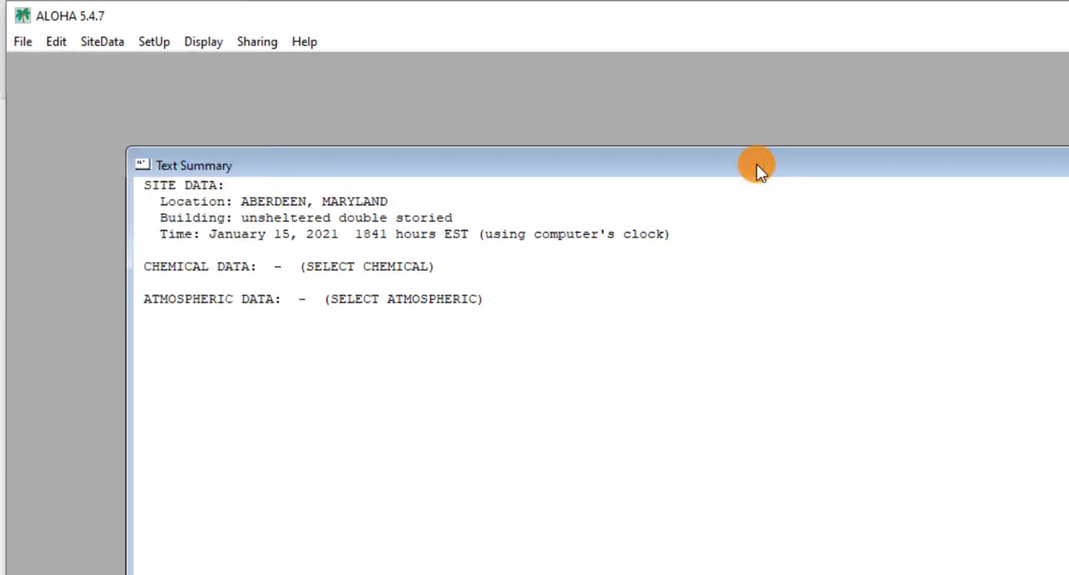